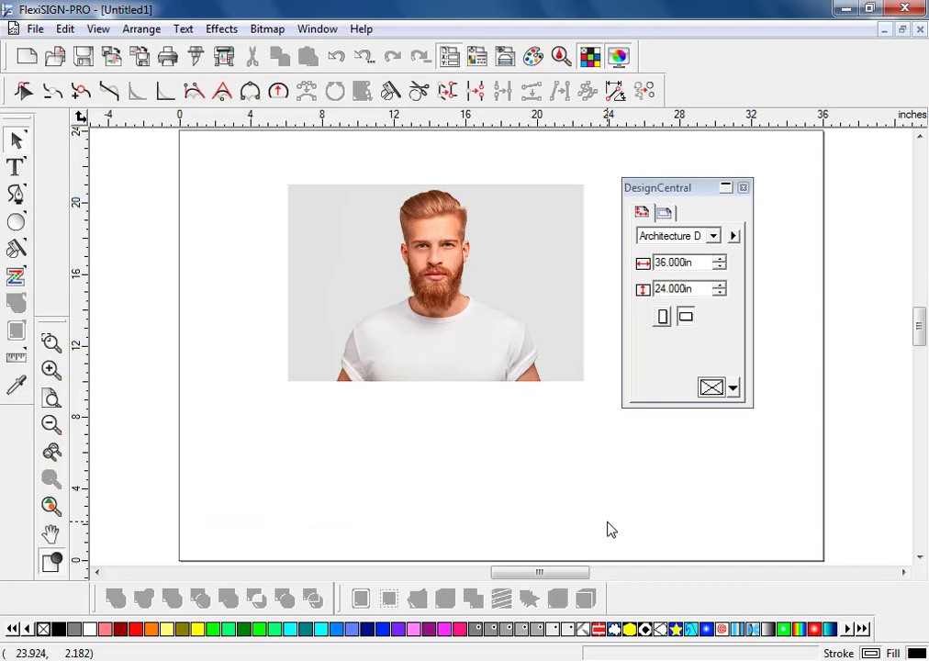
Open the Brightness/Contrast filter for the portrait photo and fit the preview frame around the man's head
drag(256, 147, 600, 475)
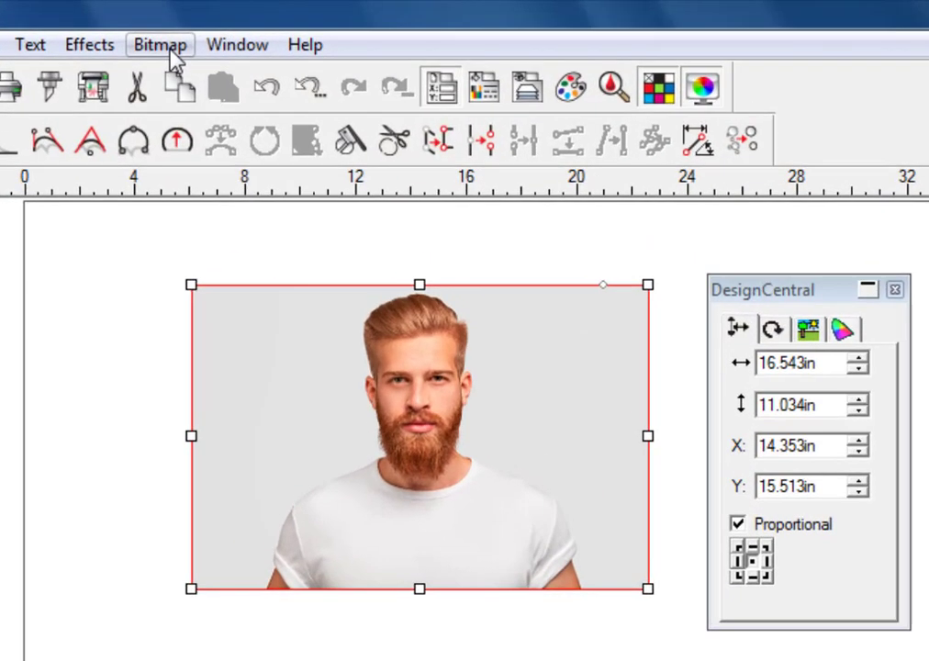
click(170, 53)
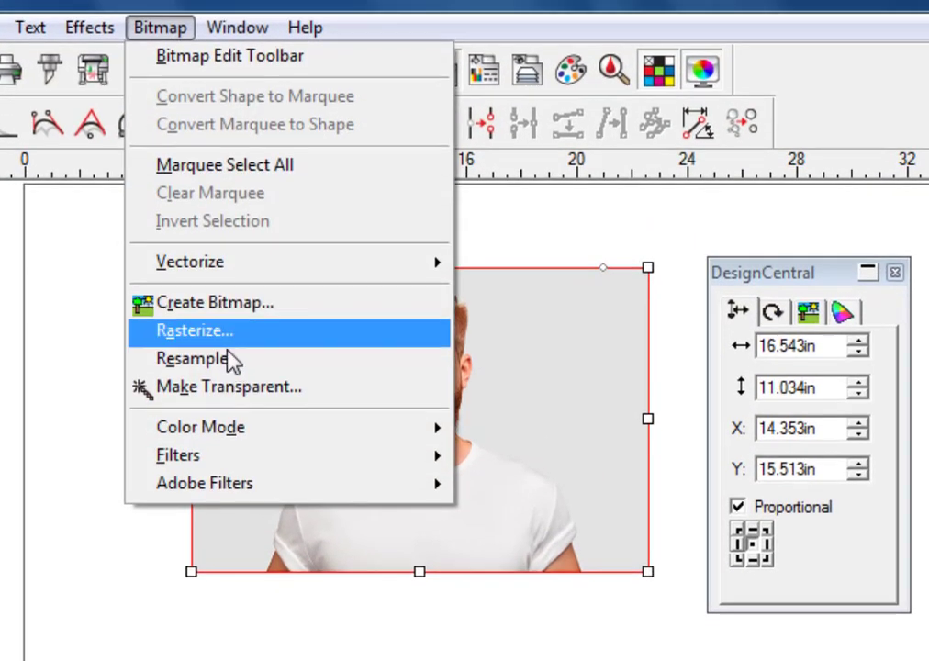
mouse_move(294, 454)
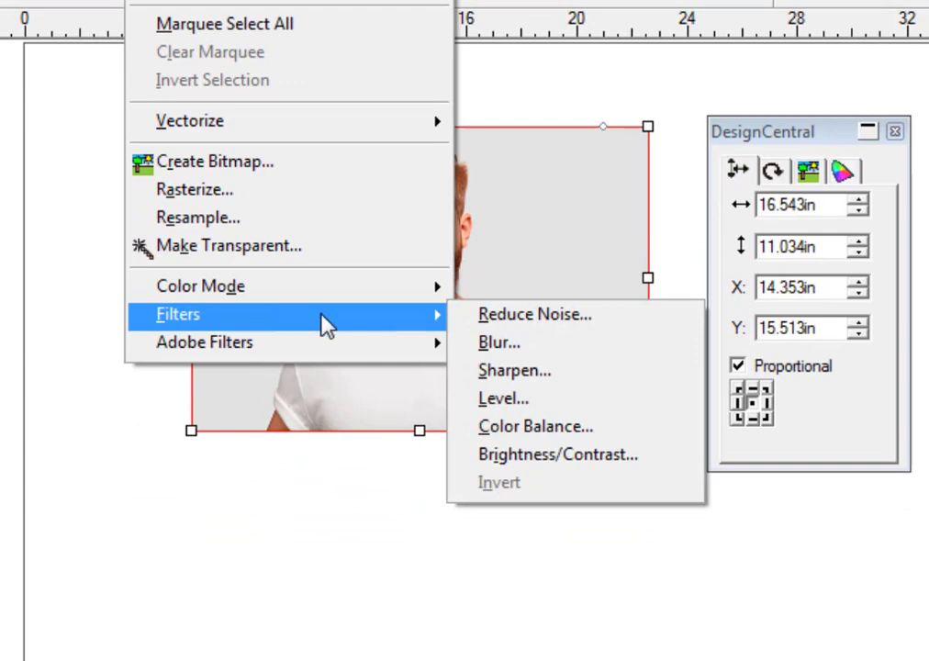
click(645, 469)
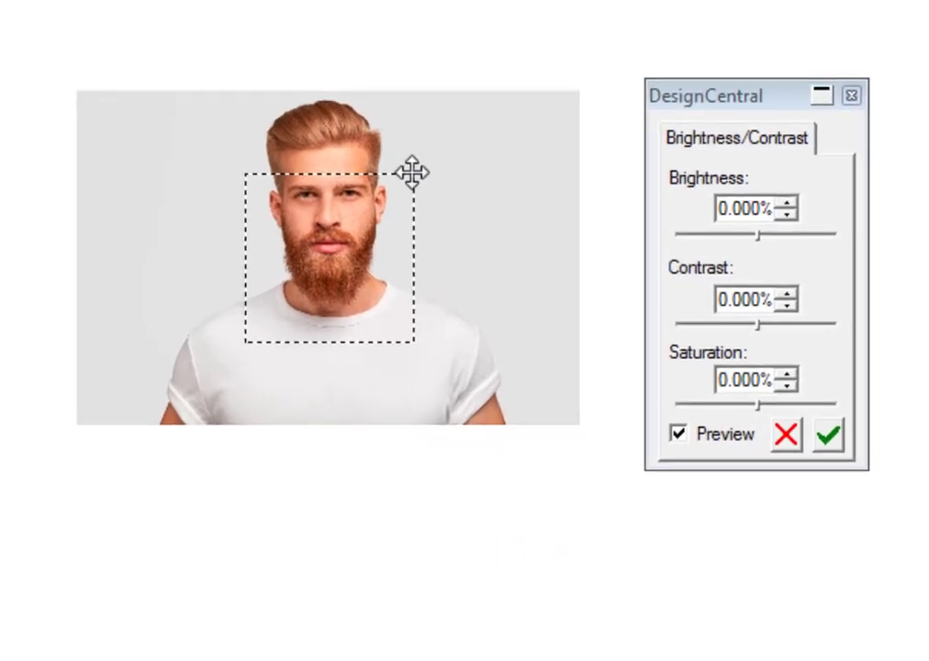
drag(410, 171, 456, 113)
drag(415, 228, 390, 217)
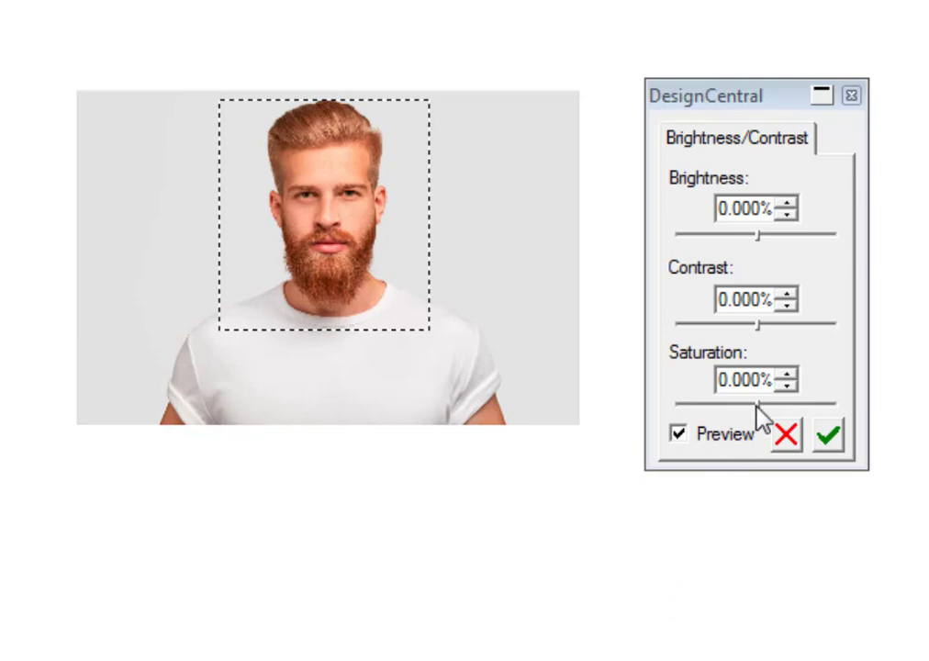
Apply saturation -100%, brightness -26% and contrast 17% to the photo, and deselect it
drag(757, 406, 676, 415)
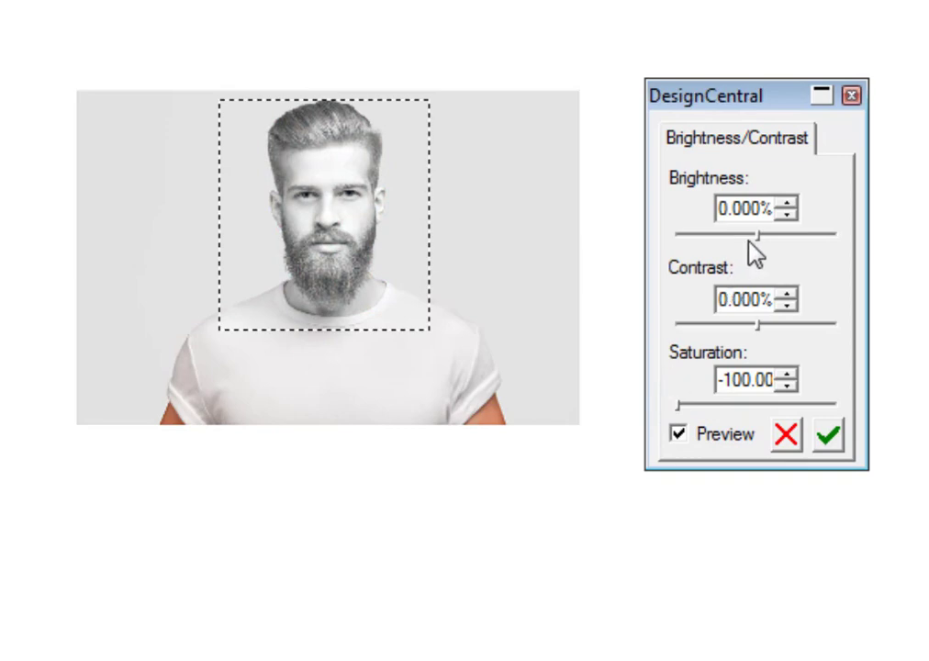
drag(759, 237, 738, 237)
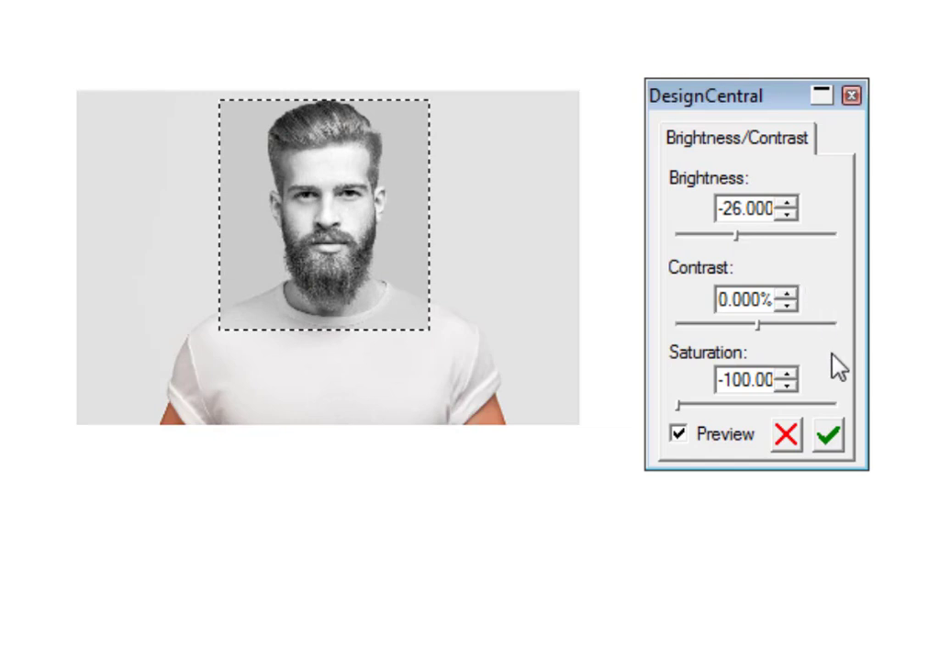
drag(759, 327, 771, 326)
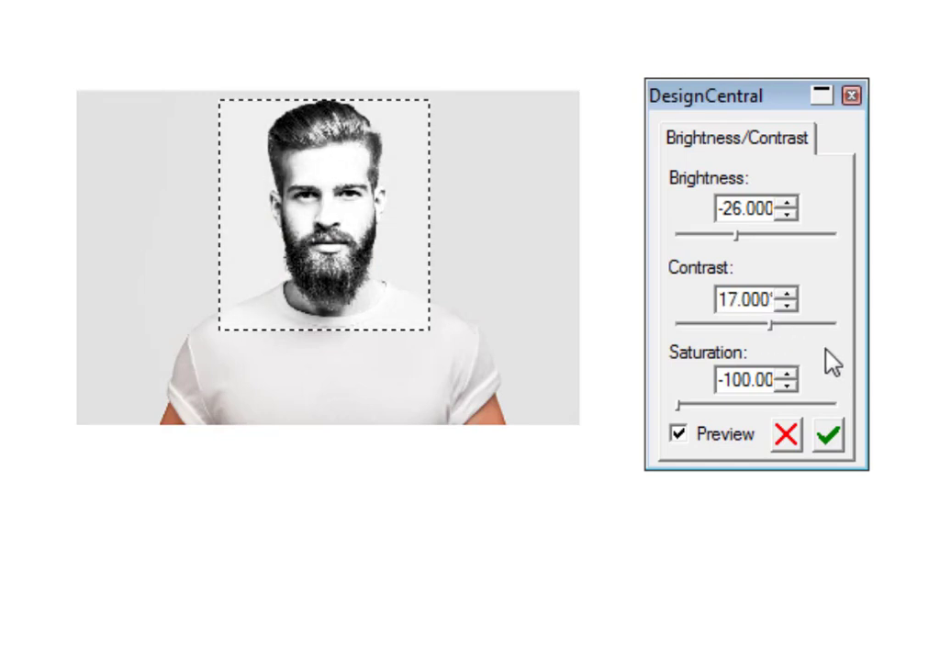
click(830, 438)
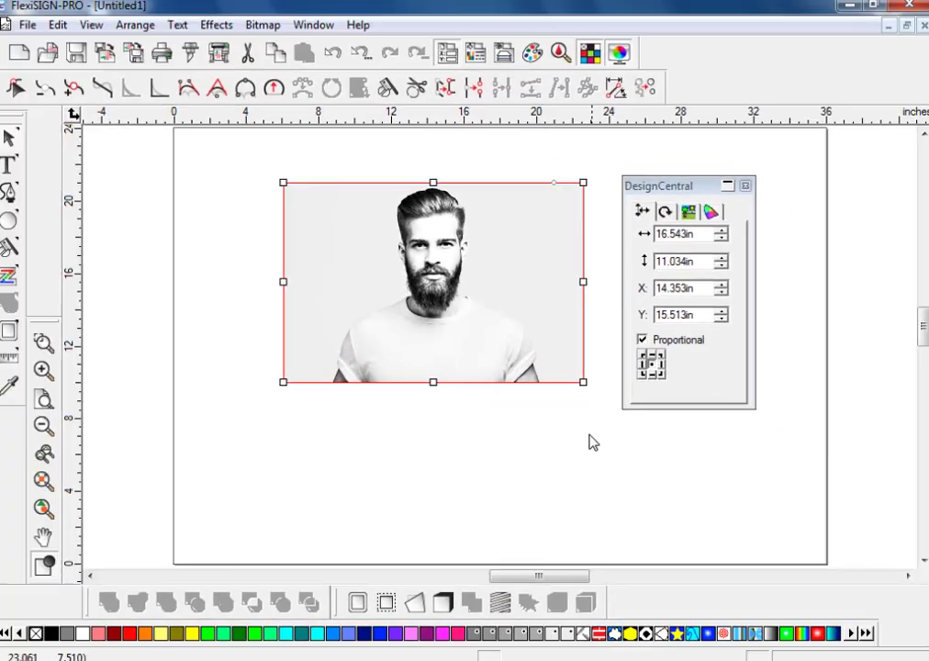
click(598, 501)
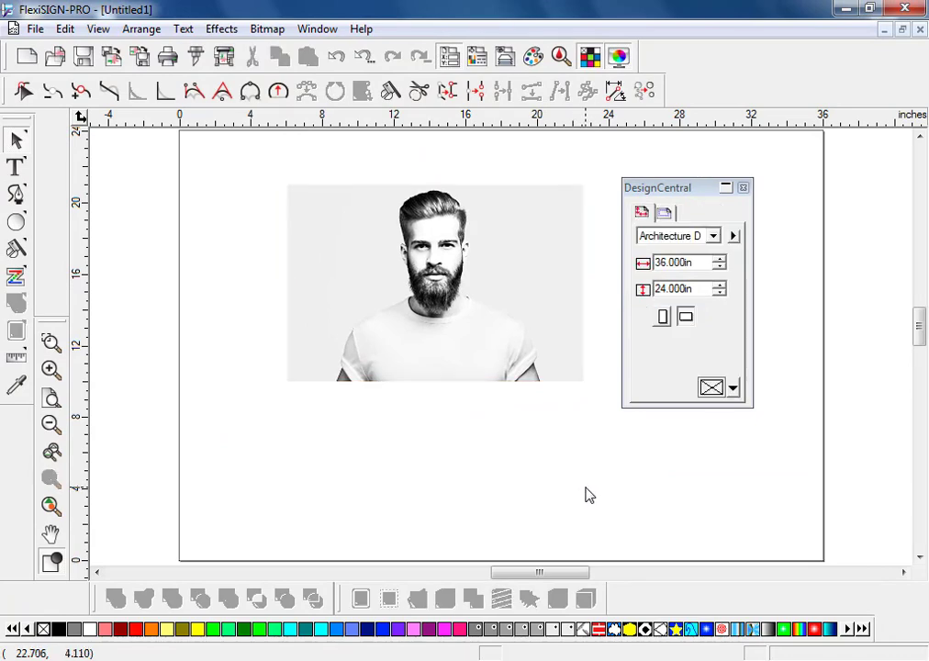
Vectorize the black-and-white portrait bitmap with the Bezier option
drag(259, 149, 563, 469)
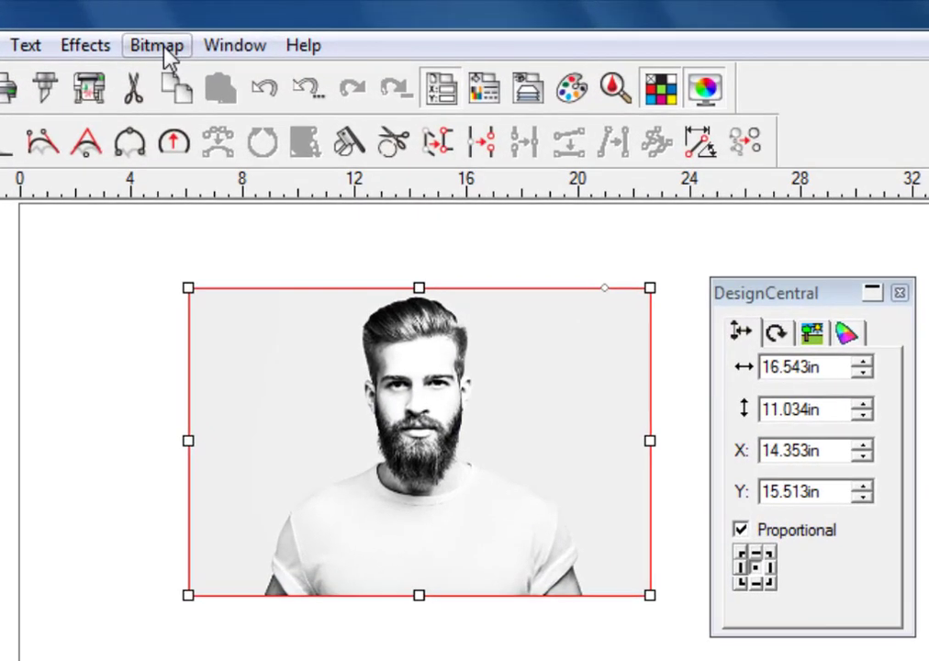
click(157, 46)
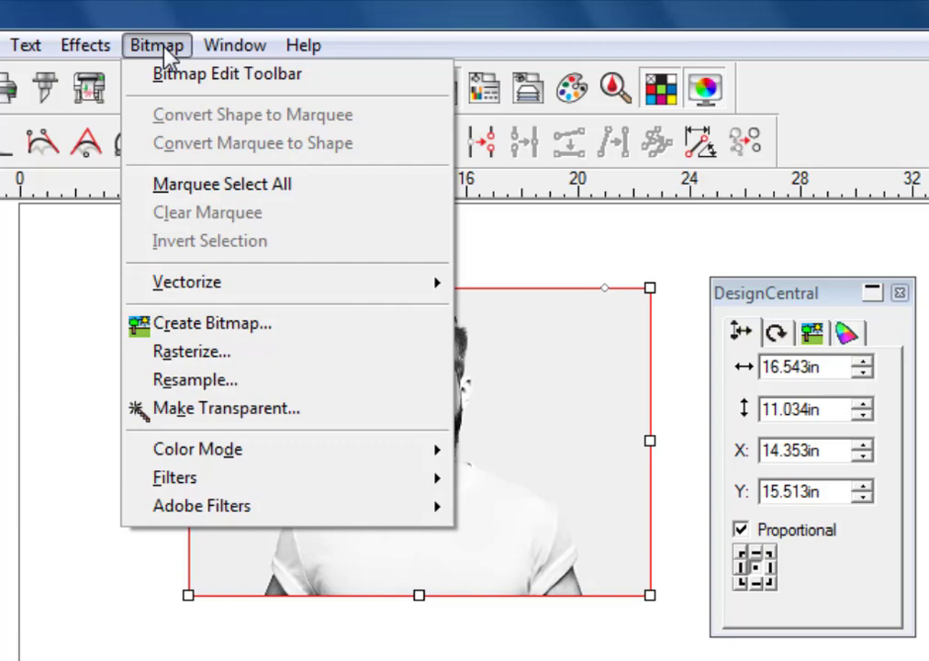
mouse_move(287, 293)
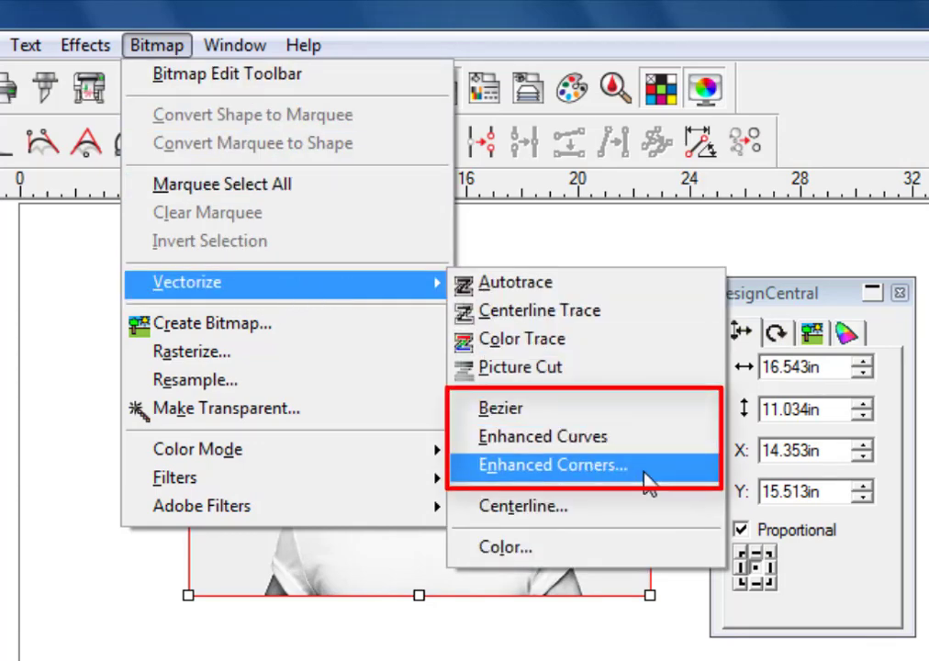
click(636, 418)
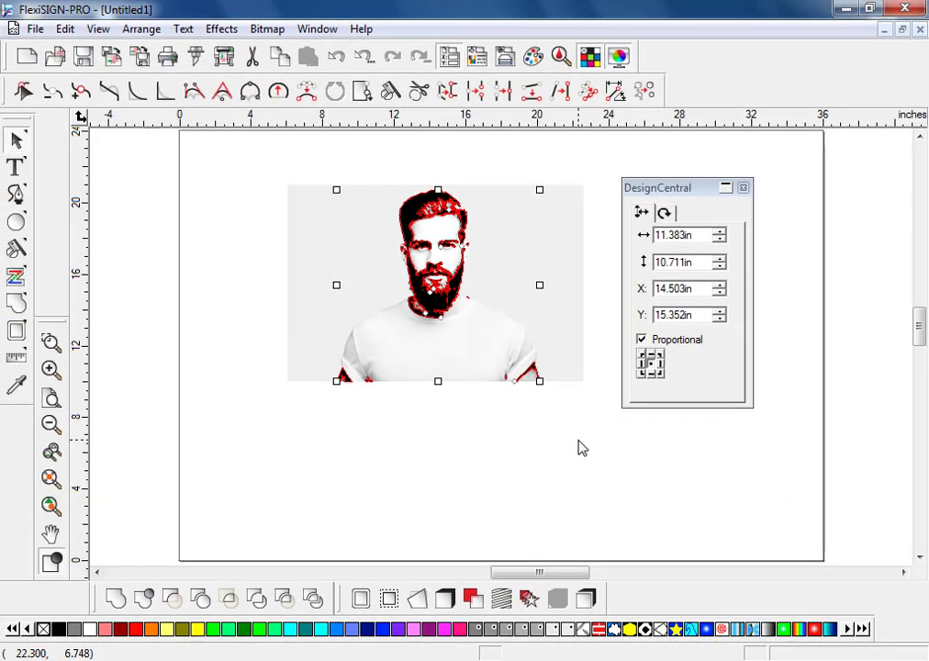
Move the source bitmap out from behind the vector tracing and delete it
click(580, 447)
drag(562, 249, 563, 362)
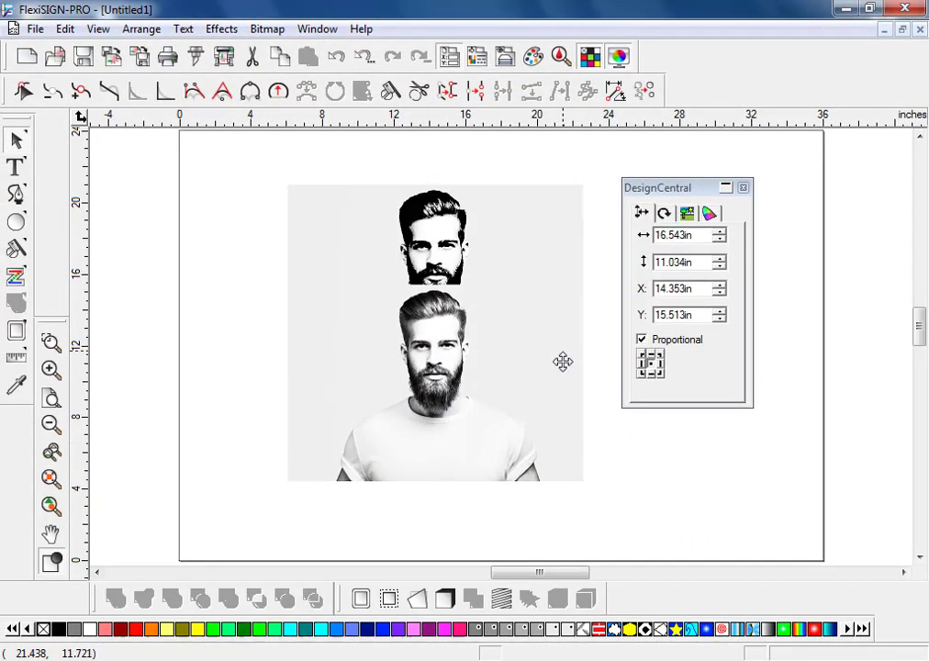
key(Delete)
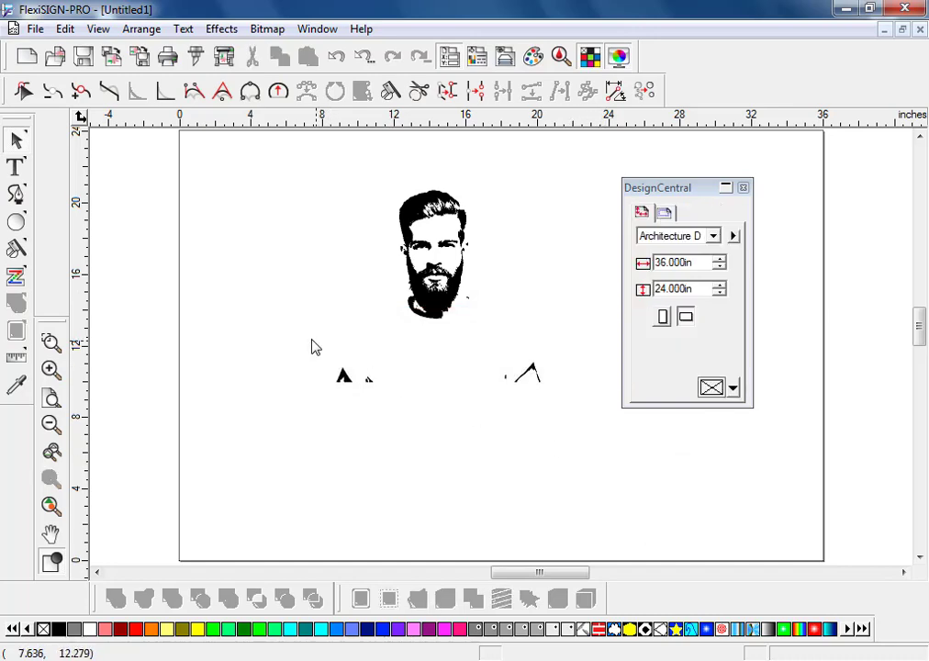
Delete the traced shirt sleeve fragments below the head and the stray speck beside the beard
drag(311, 339, 582, 445)
key(Delete)
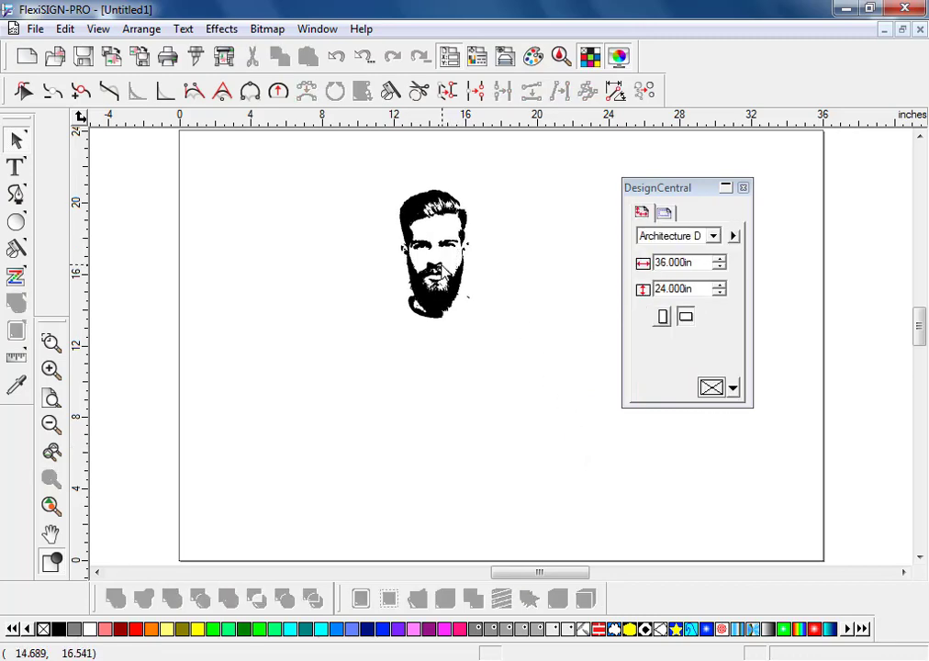
scroll(439, 263, up, 3)
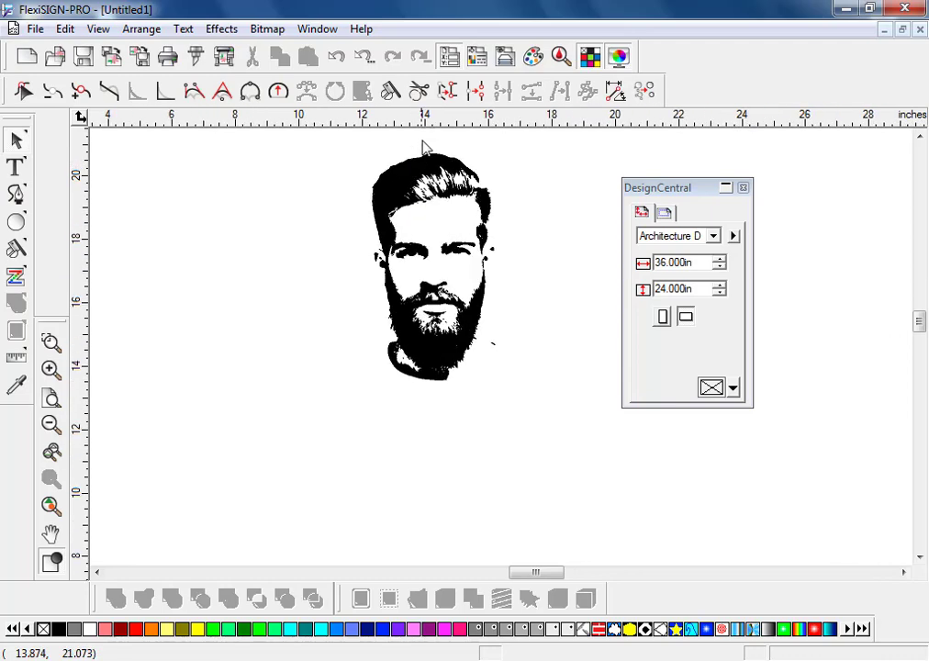
scroll(425, 147, up, 1)
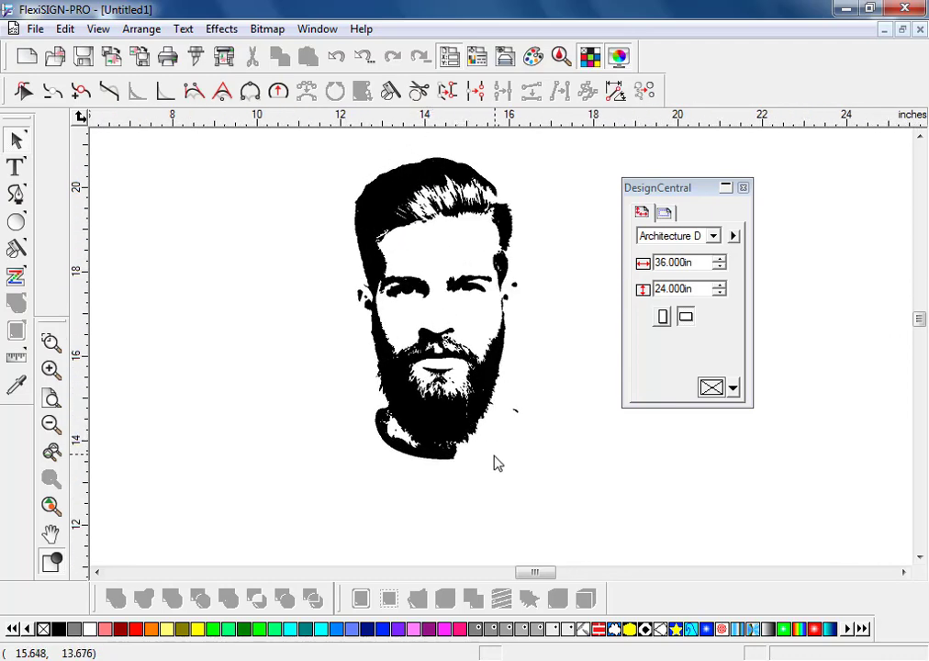
drag(552, 378, 508, 466)
key(Delete)
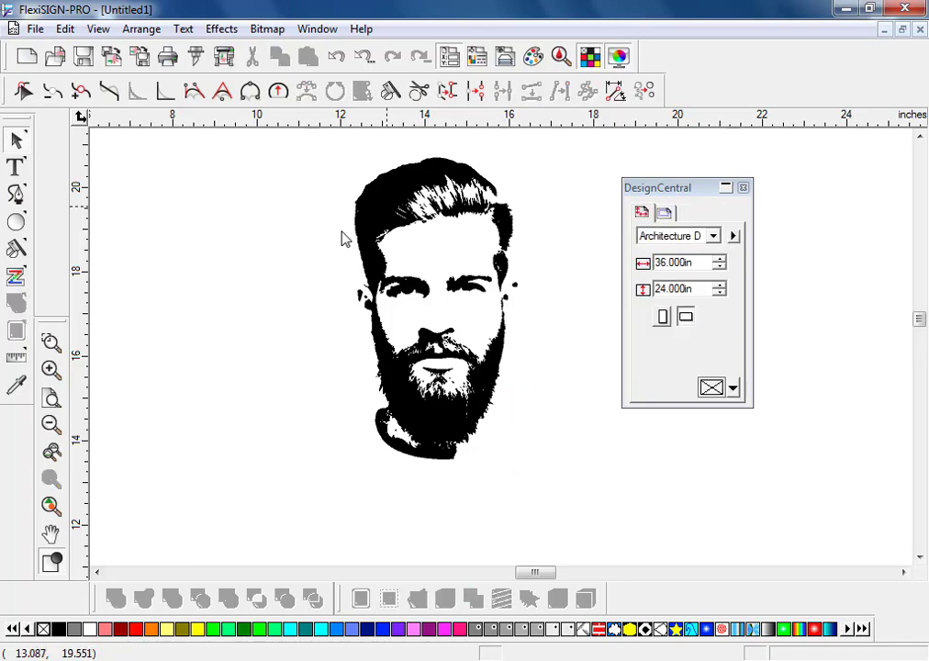
Draw the upper edge of a cutting path with the Pen tool, following the beard's lower edge across the shirt collar
scroll(418, 467, up, 4)
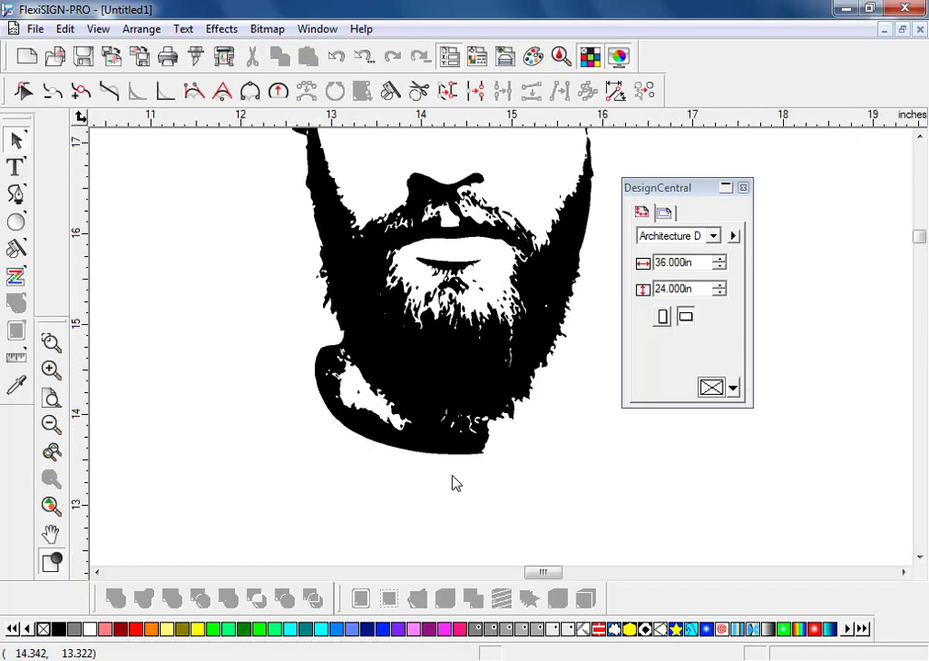
scroll(439, 467, up, 1)
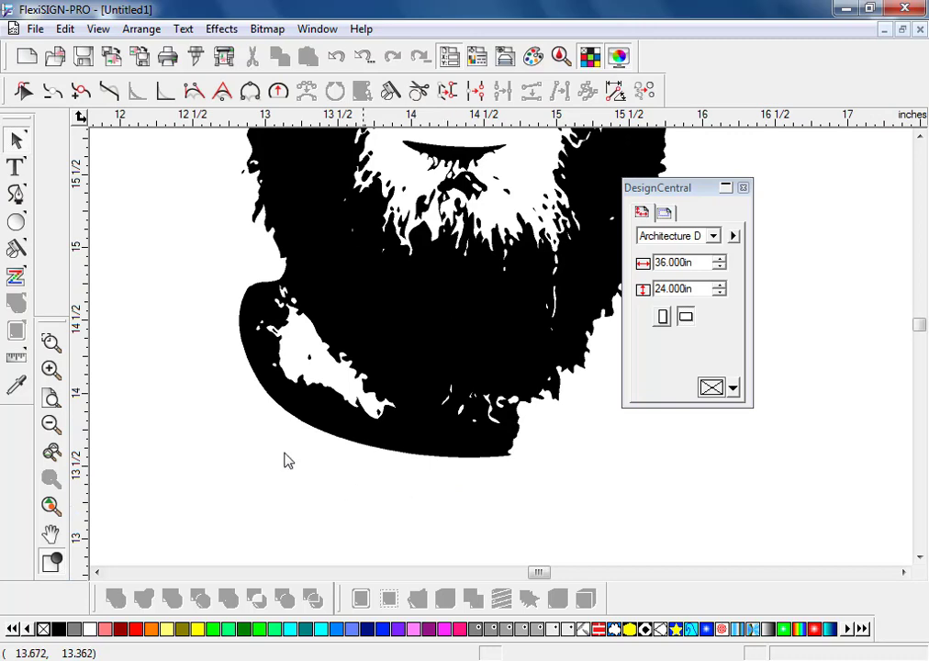
click(15, 194)
click(240, 249)
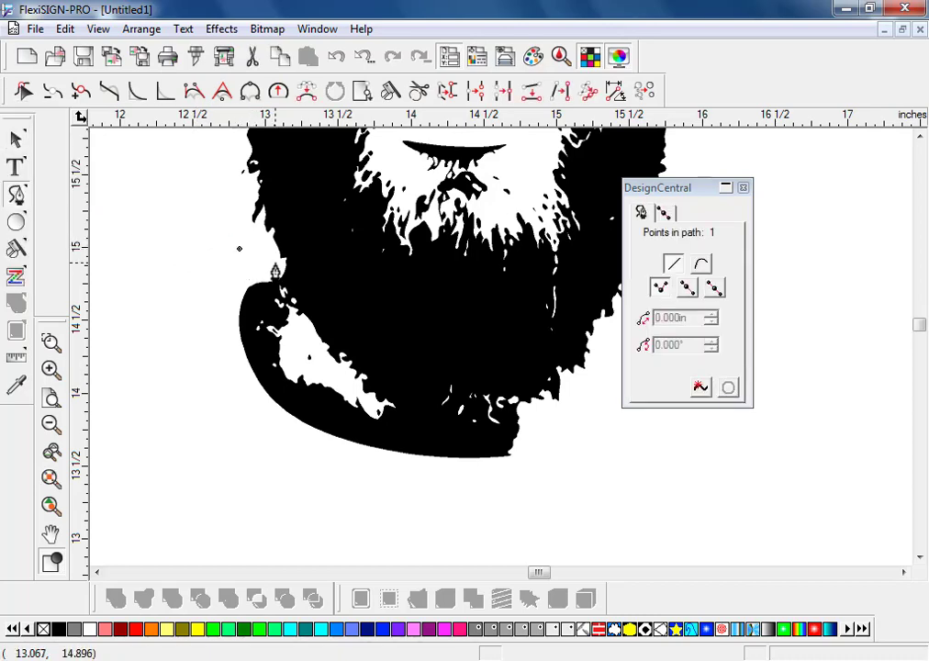
click(281, 268)
click(313, 341)
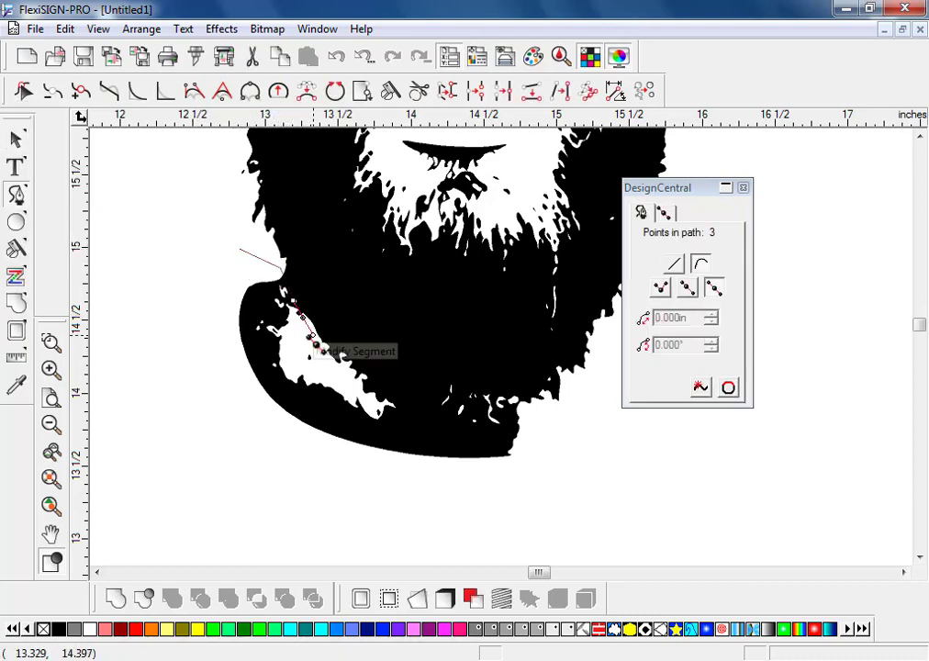
click(366, 388)
click(414, 408)
click(430, 425)
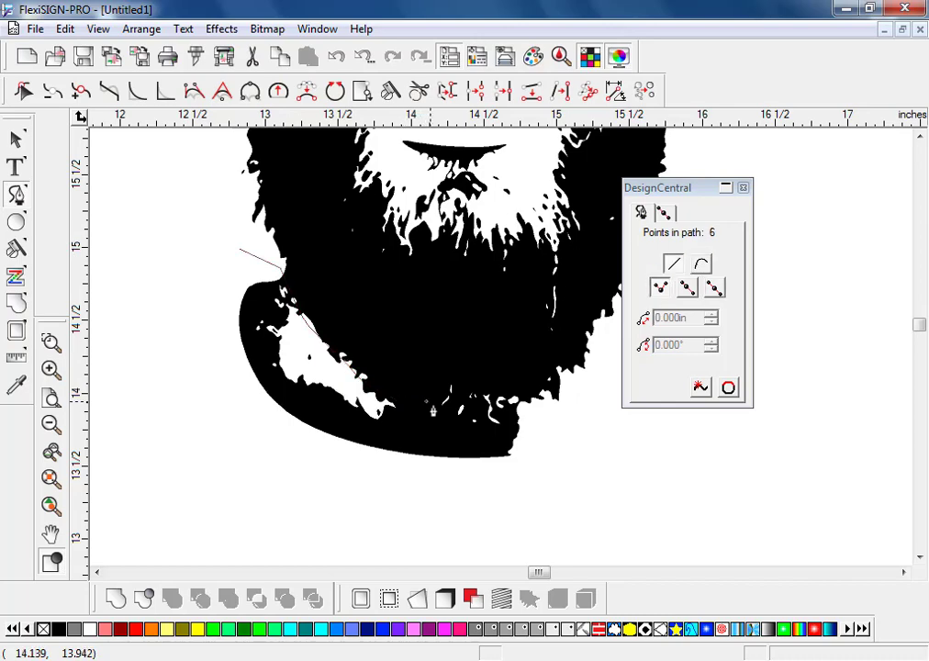
click(473, 422)
click(486, 417)
click(501, 402)
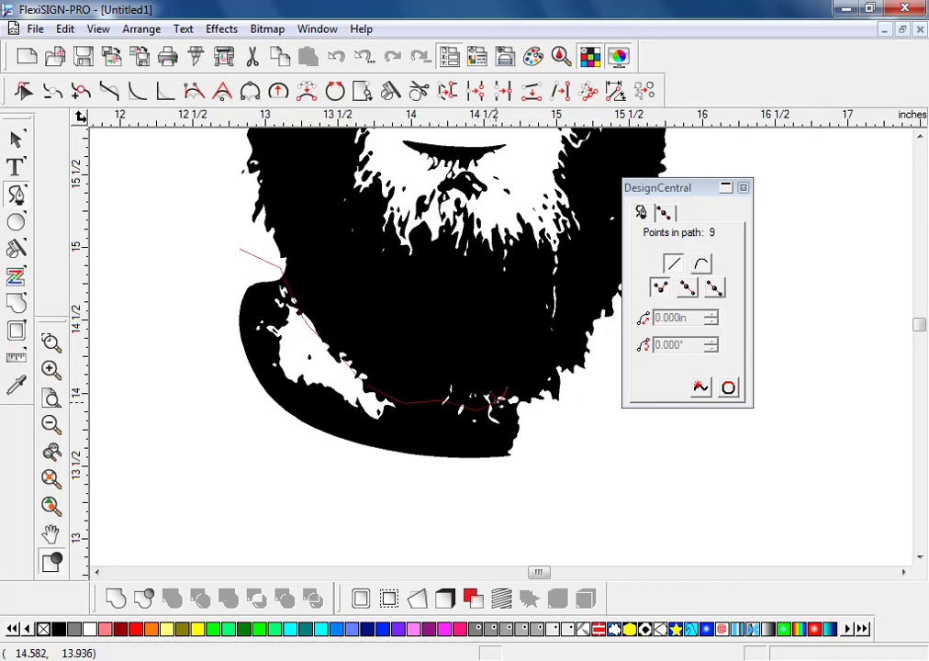
click(520, 405)
click(546, 410)
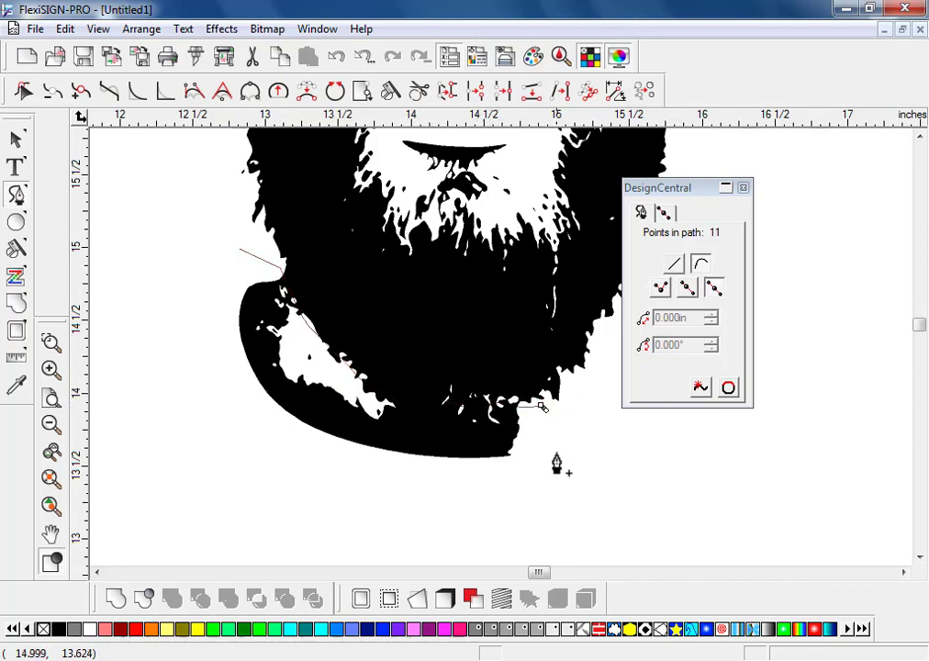
Continue the path in a wide curve beneath and around the collar, and close it at its starting point
drag(556, 463, 550, 488)
drag(422, 517, 319, 513)
drag(276, 480, 231, 448)
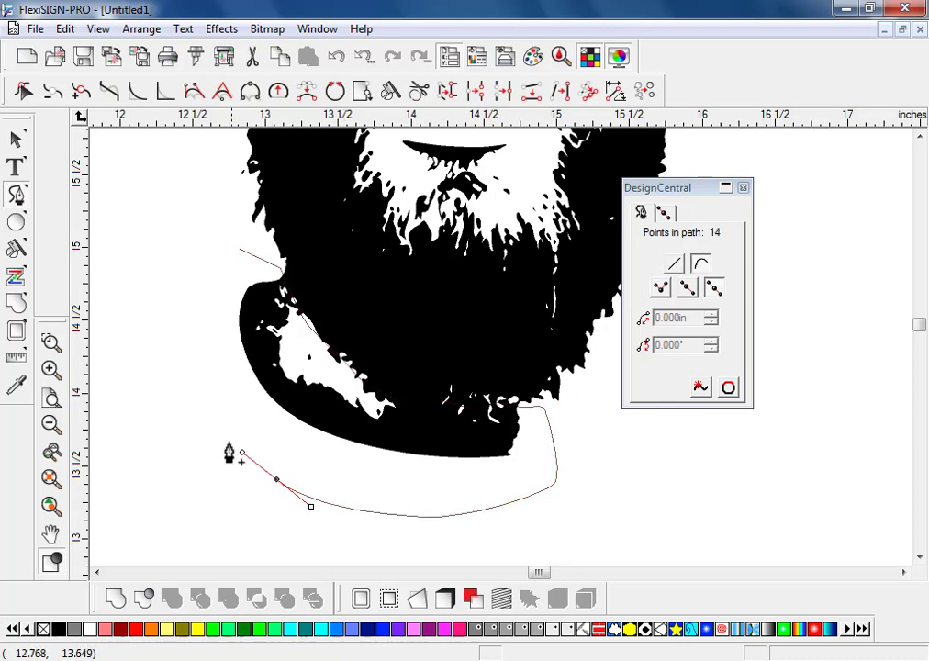
click(216, 385)
click(216, 295)
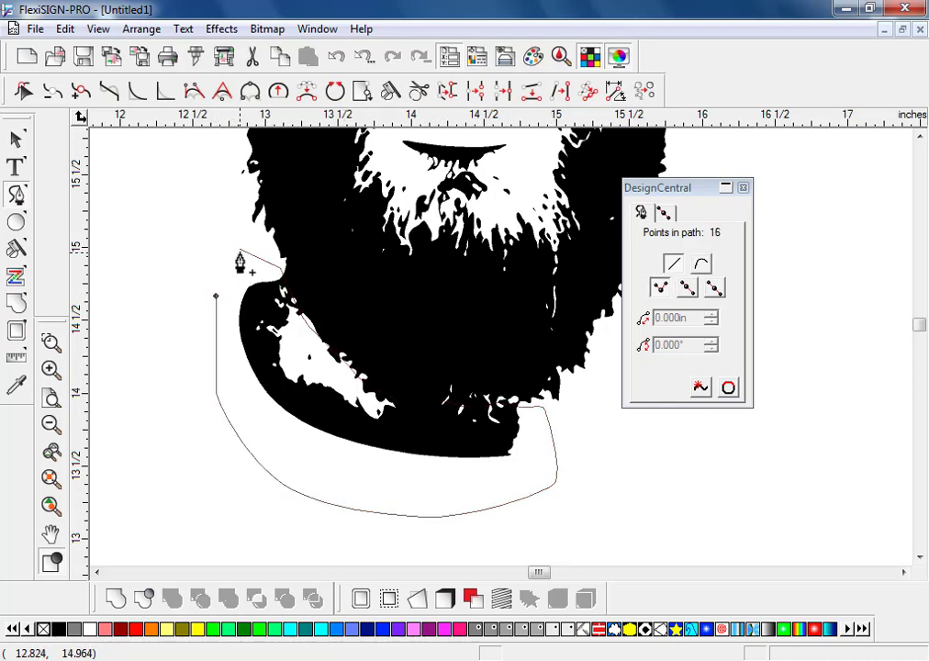
click(238, 256)
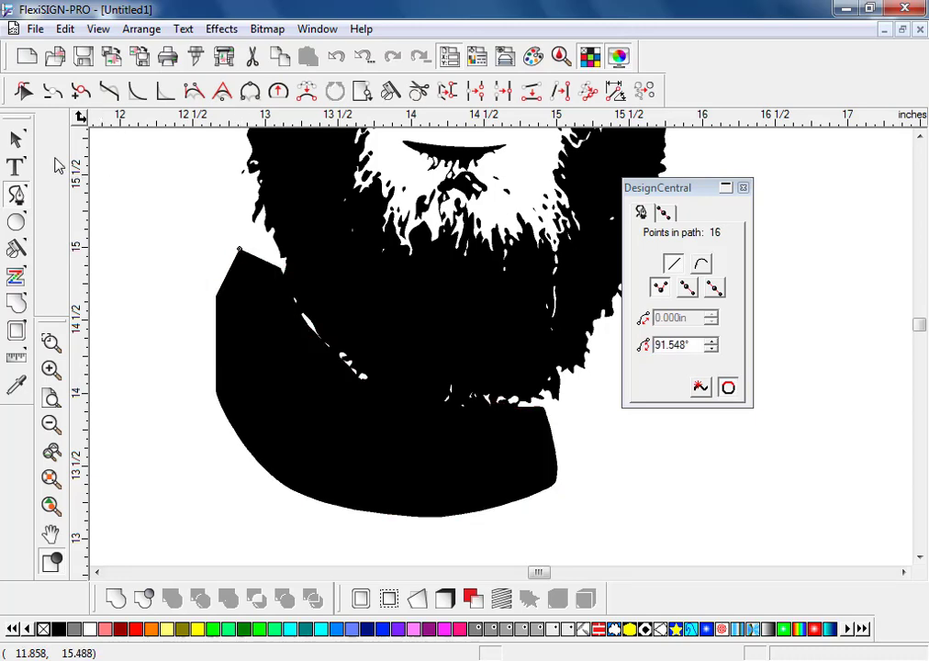
Select the drawn shape together with the face tracing and subtract it to cut away the collar
click(20, 141)
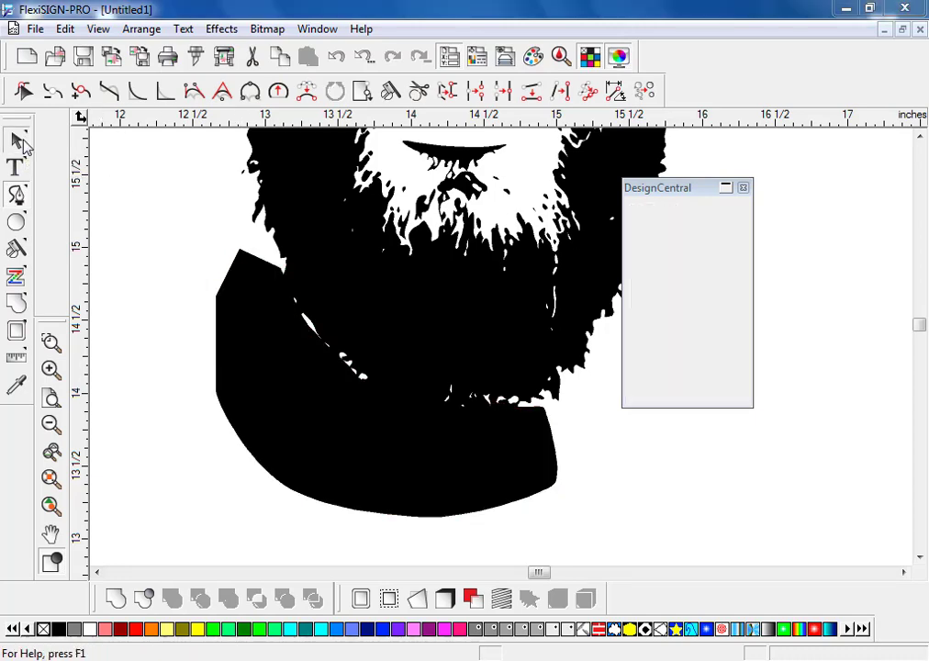
click(135, 425)
click(349, 473)
key(shift)
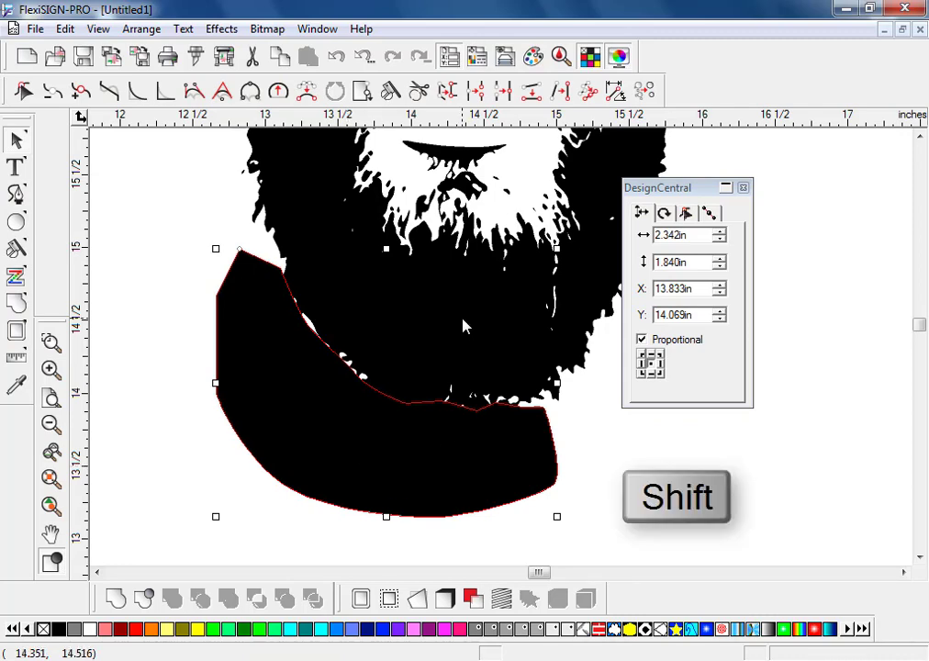
shift+click(465, 326)
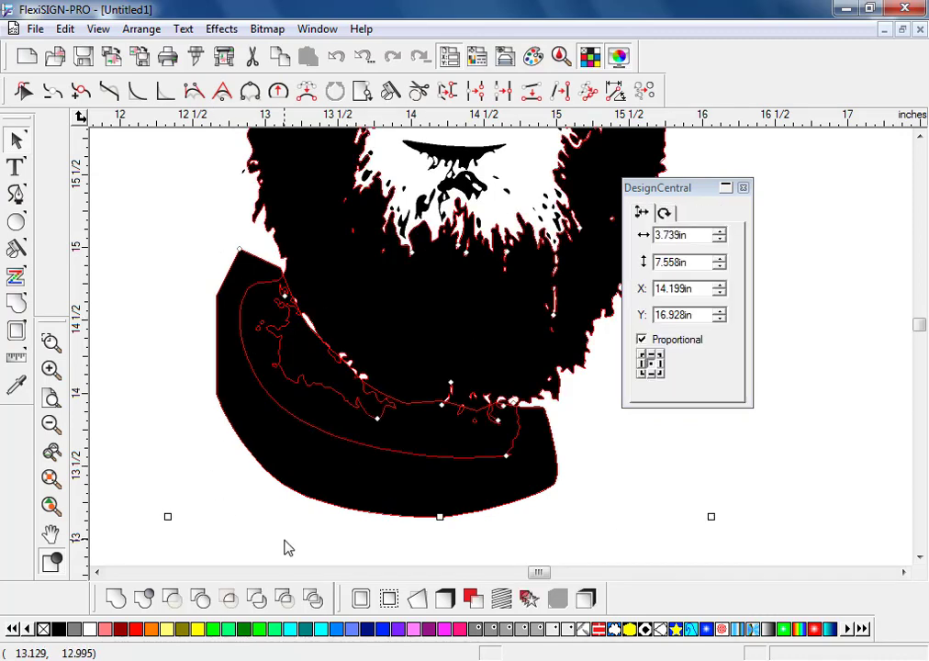
click(174, 599)
click(243, 497)
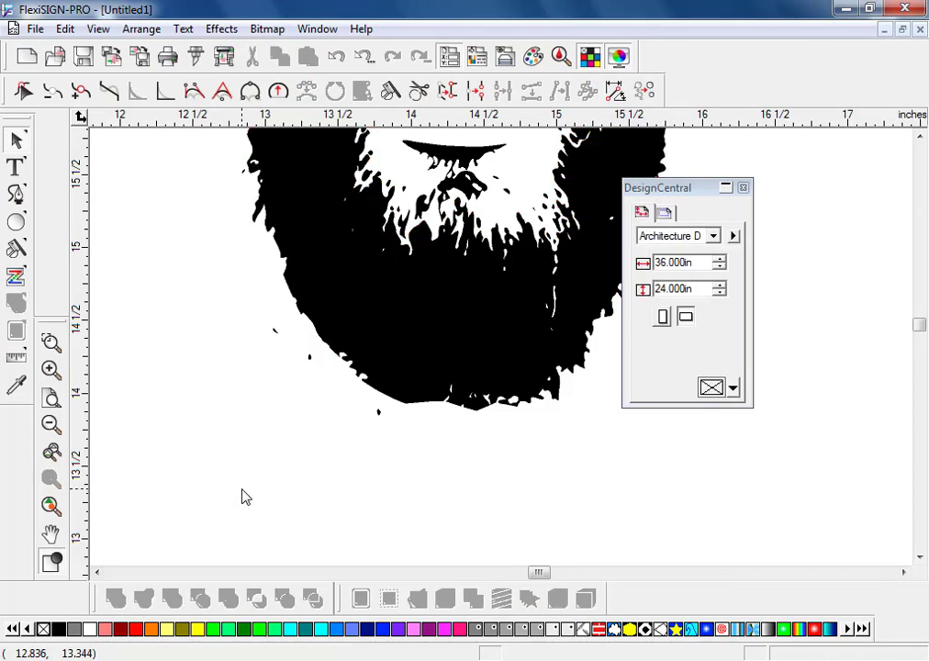
Delete the three small specks left beside and below the beard where the collar was
drag(357, 401, 385, 442)
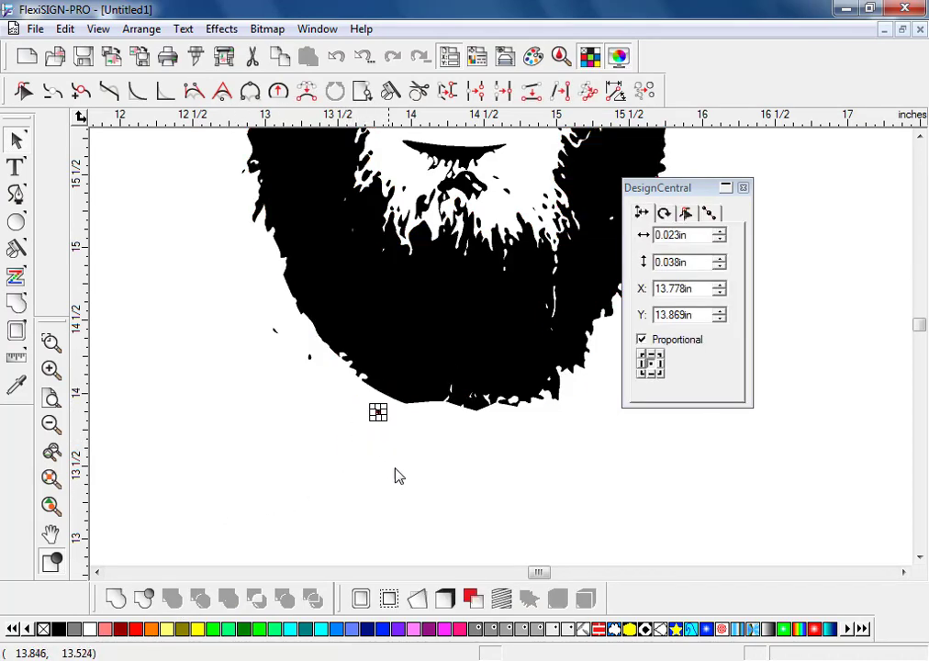
key(Delete)
drag(303, 348, 321, 394)
key(Delete)
drag(256, 318, 287, 384)
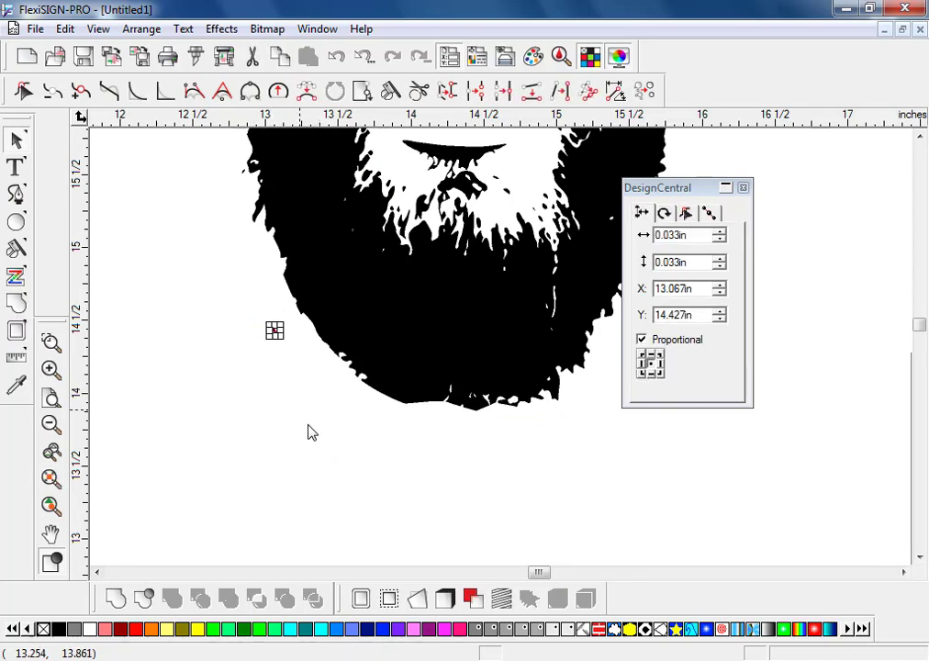
key(Delete)
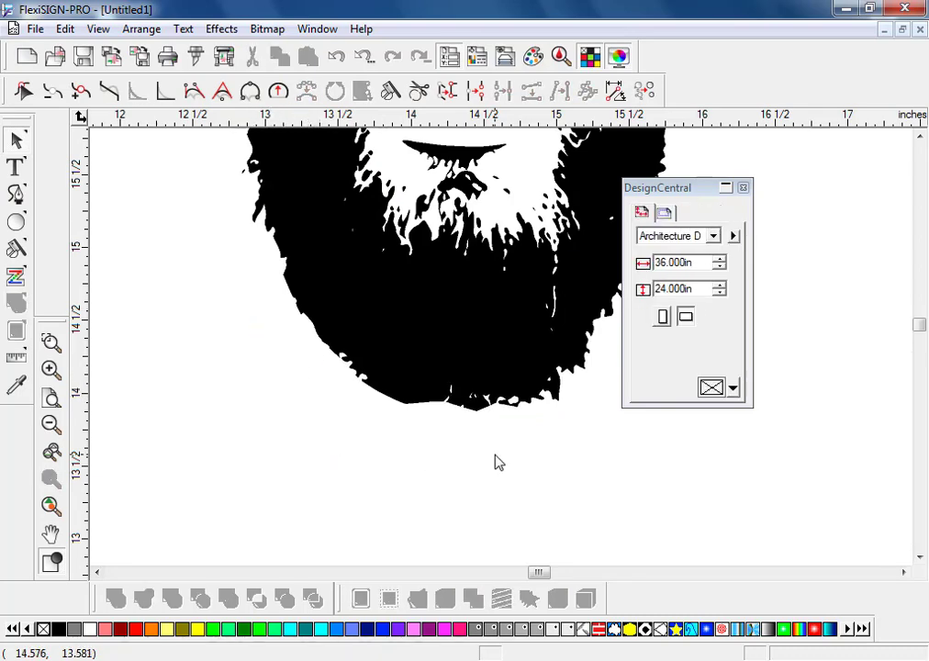
scroll(475, 458, down, 3)
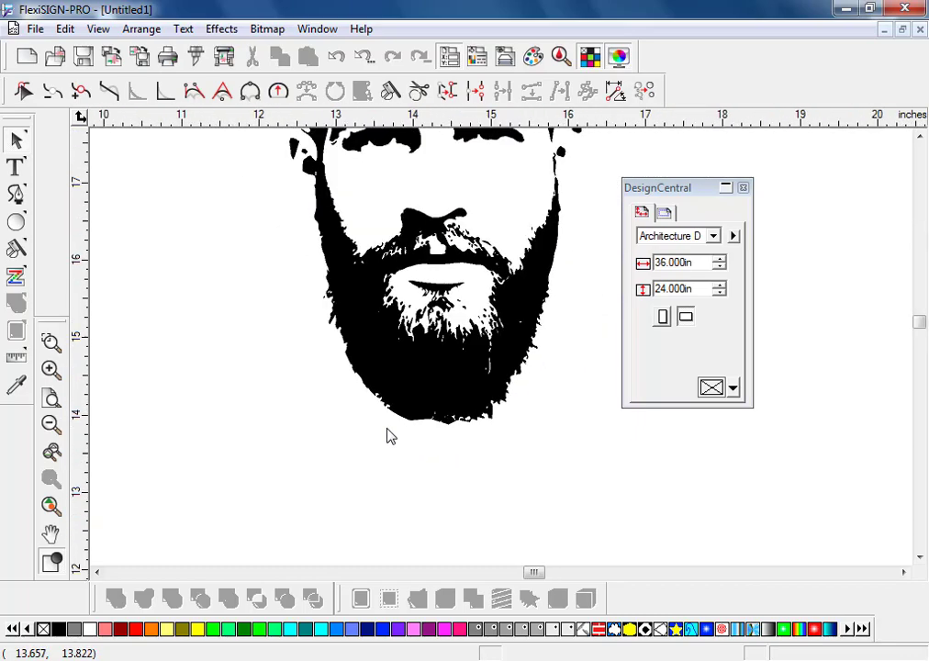
scroll(506, 460, down, 3)
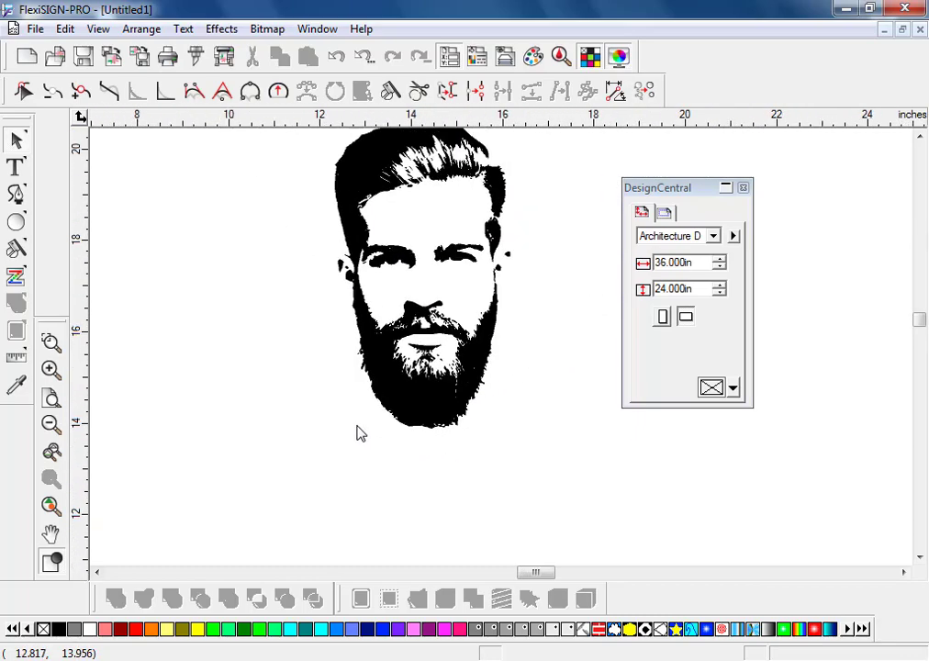
scroll(531, 418, down, 2)
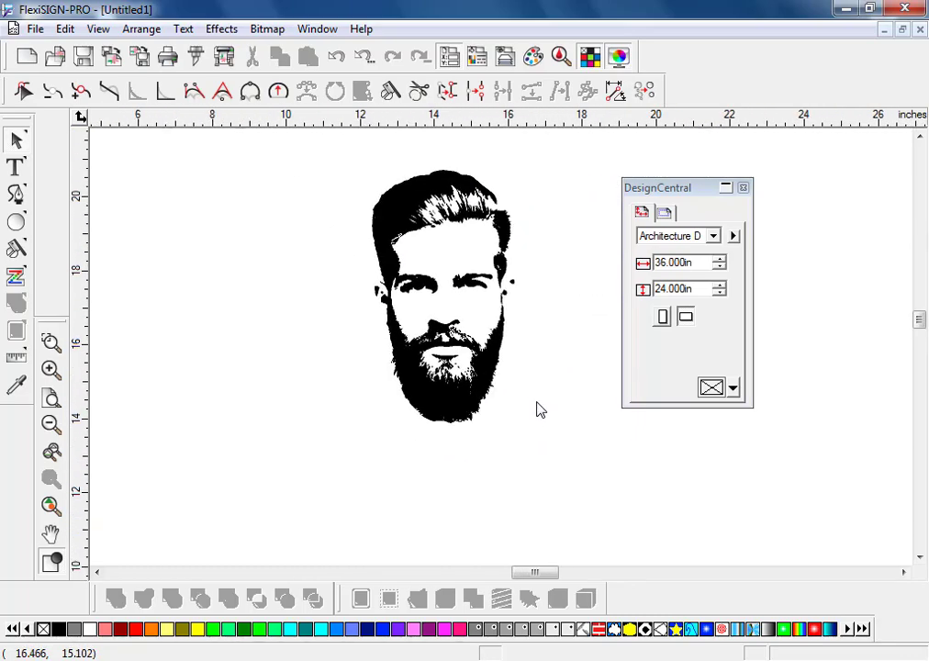